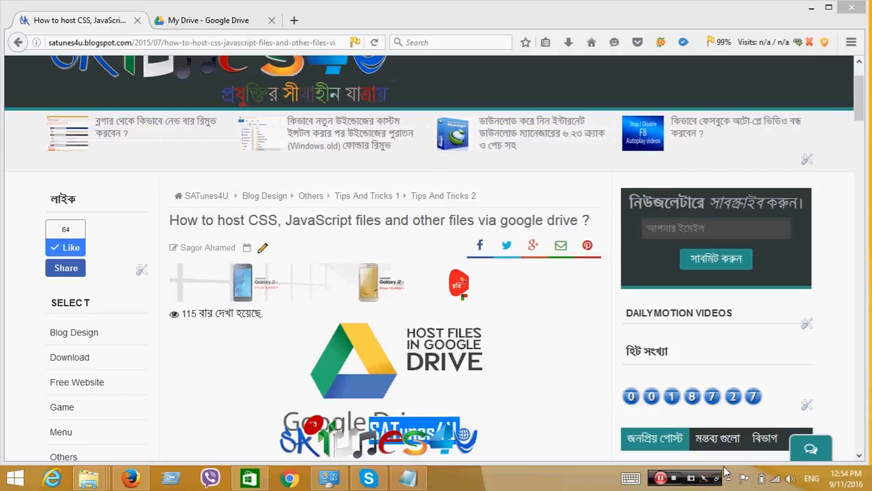
pyautogui.hotkey('ctrl', 'l')
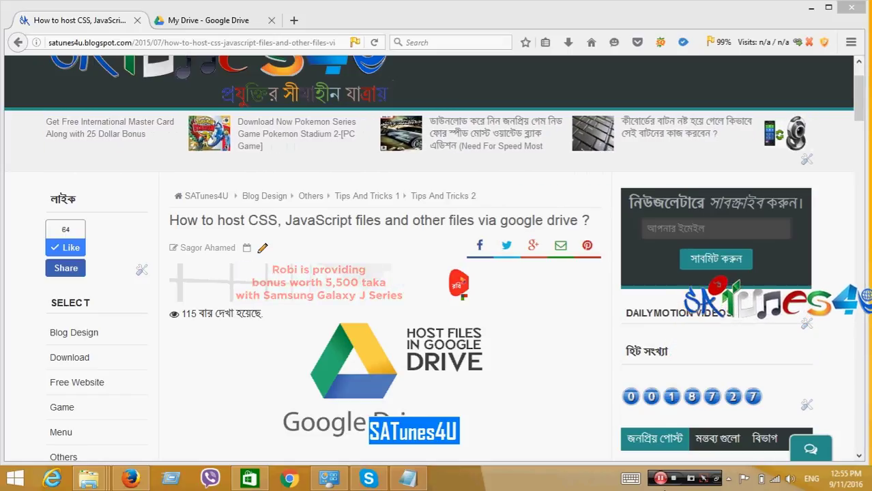
pyautogui.hotkey('ctrl', 'l')
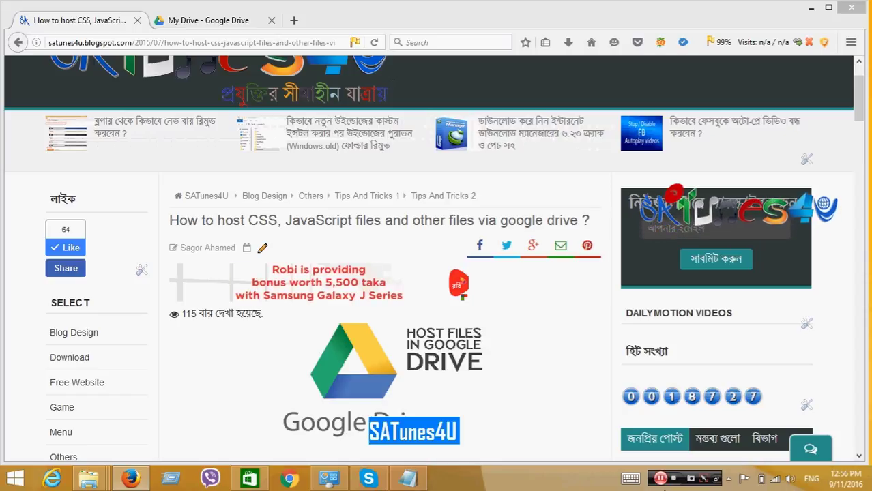
pyautogui.hotkey('ctrl', 'l')
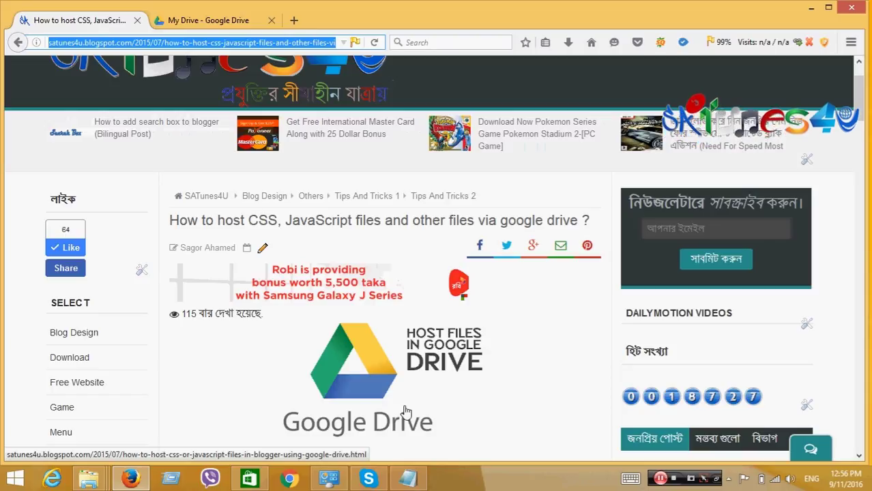
# Switch to Google Drive and create a new folder in My Drive with the default name Untitled folder.
pyautogui.click(219, 23)
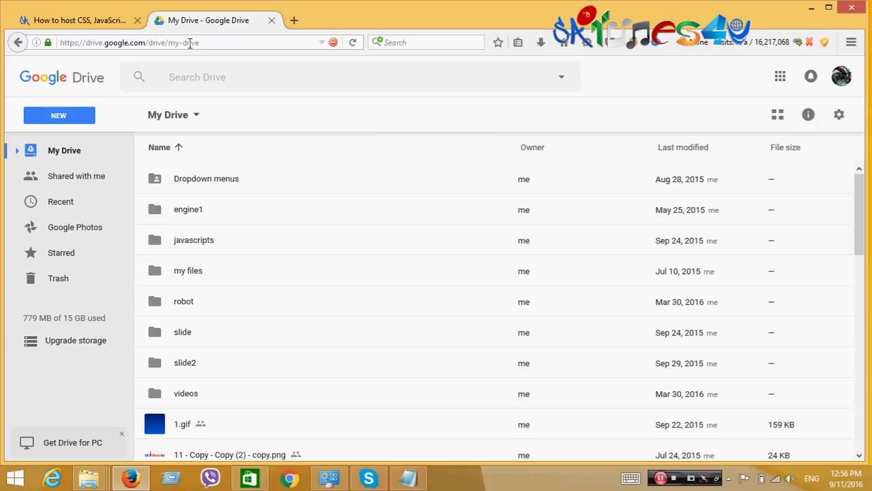
pyautogui.click(68, 115)
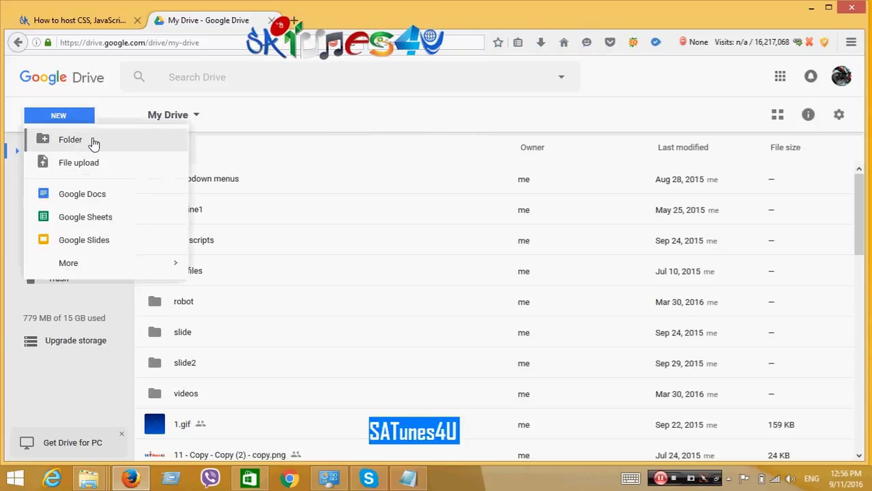
pyautogui.click(93, 141)
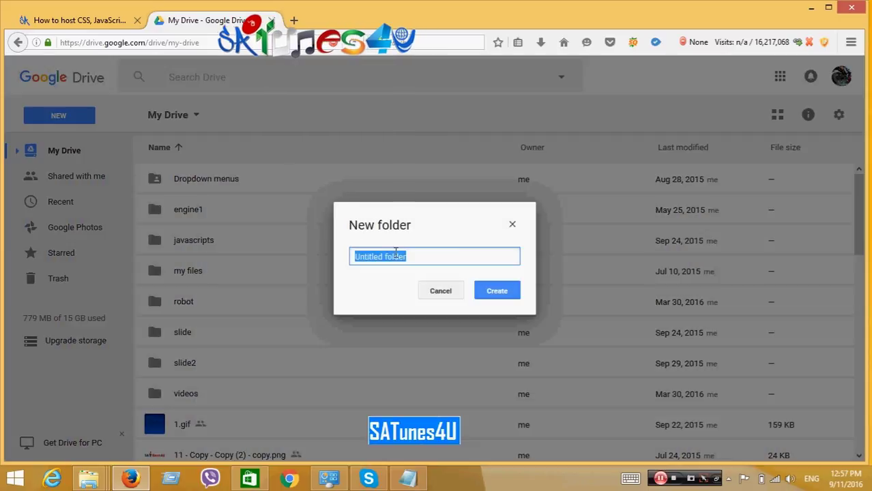
pyautogui.click(487, 294)
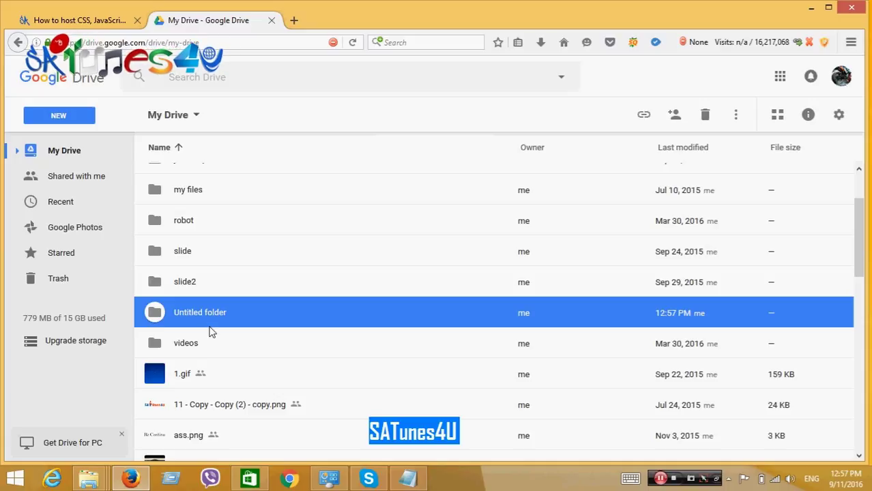
# Open Untitled folder and upload lollipop.mp3 into it from the tone folder on the Desktop.
pyautogui.doubleClick(210, 327)
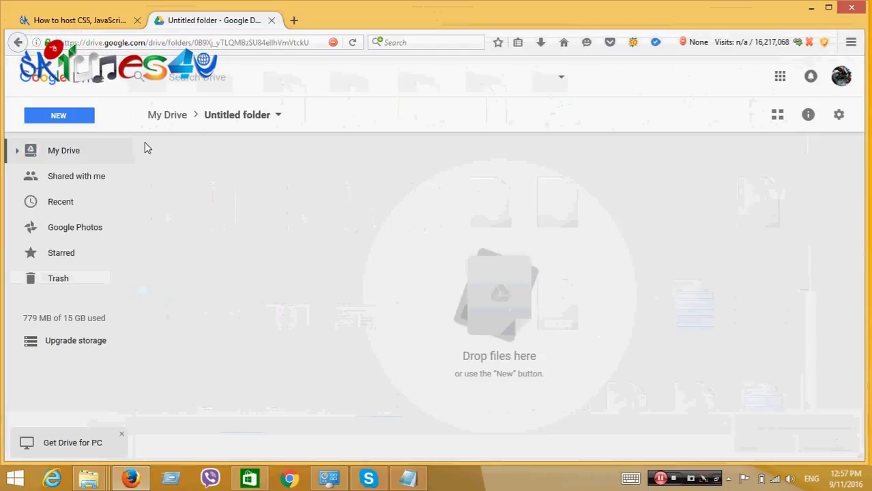
pyautogui.click(56, 123)
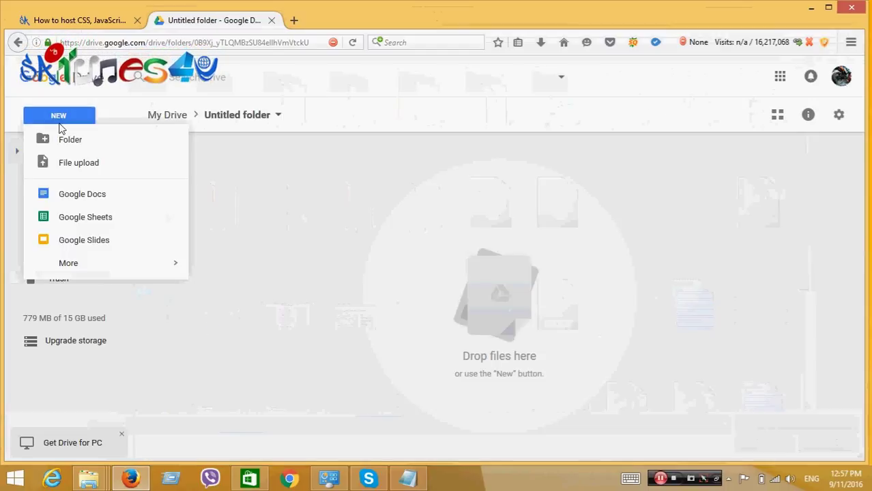
pyautogui.click(78, 164)
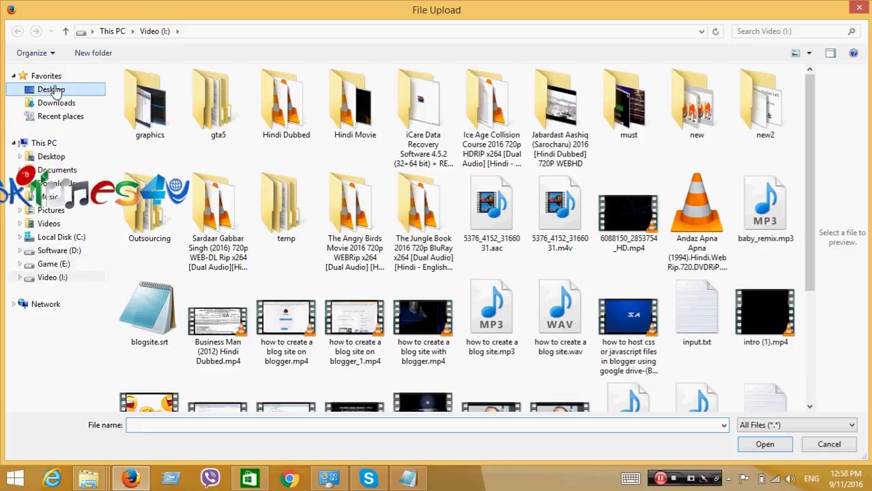
pyautogui.click(53, 90)
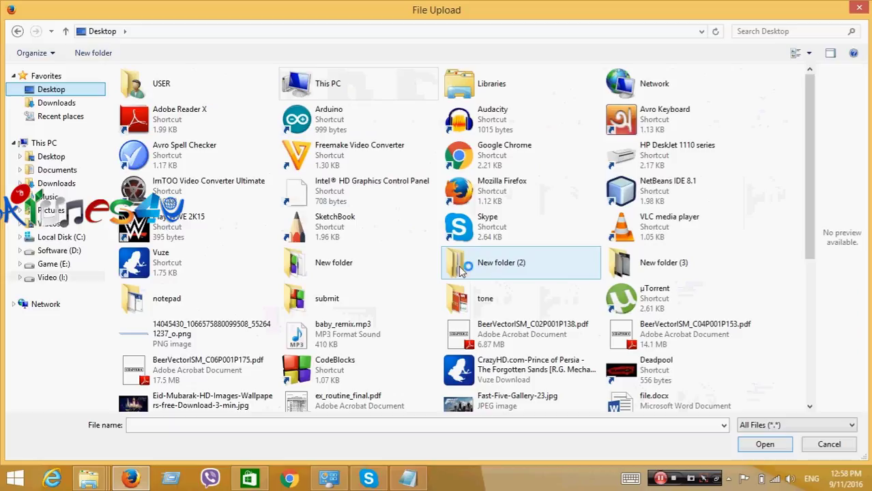
pyautogui.doubleClick(459, 303)
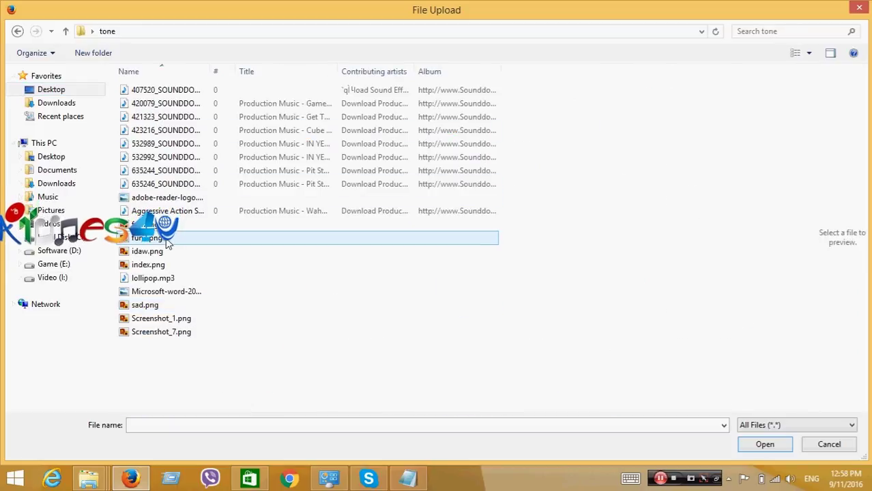
pyautogui.doubleClick(185, 279)
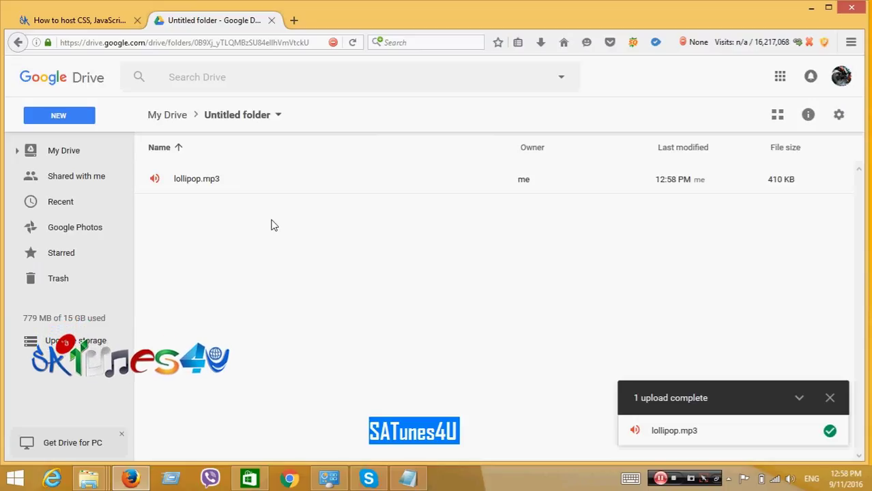
# Set the link sharing of lollipop.mp3 to On - Public on the web in its advanced sharing settings and save.
pyautogui.click(413, 181)
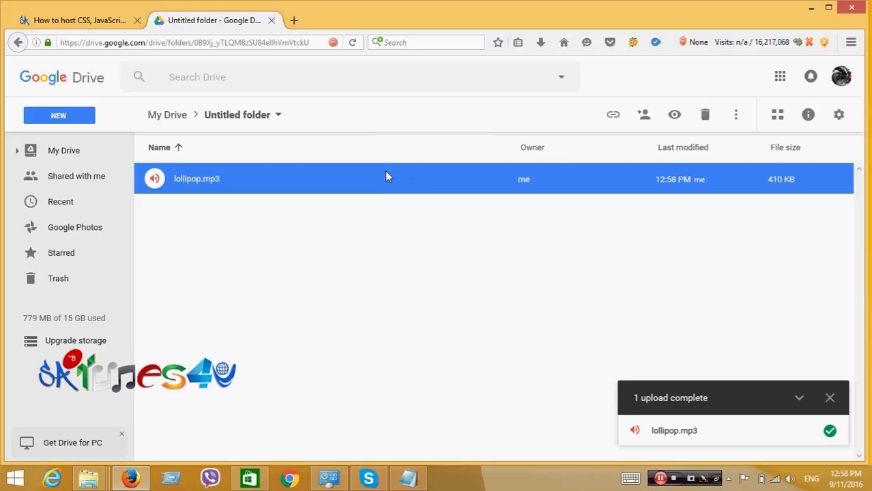
pyautogui.rightClick(385, 172)
pyautogui.click(441, 217)
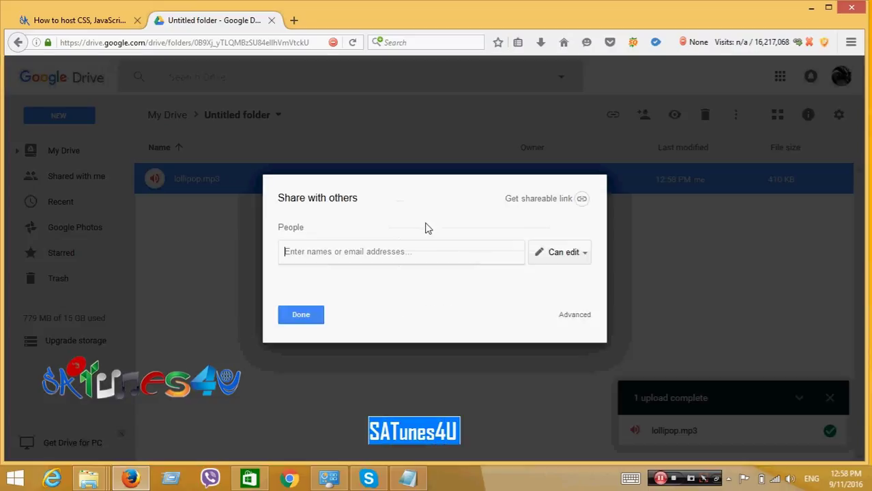
pyautogui.click(574, 315)
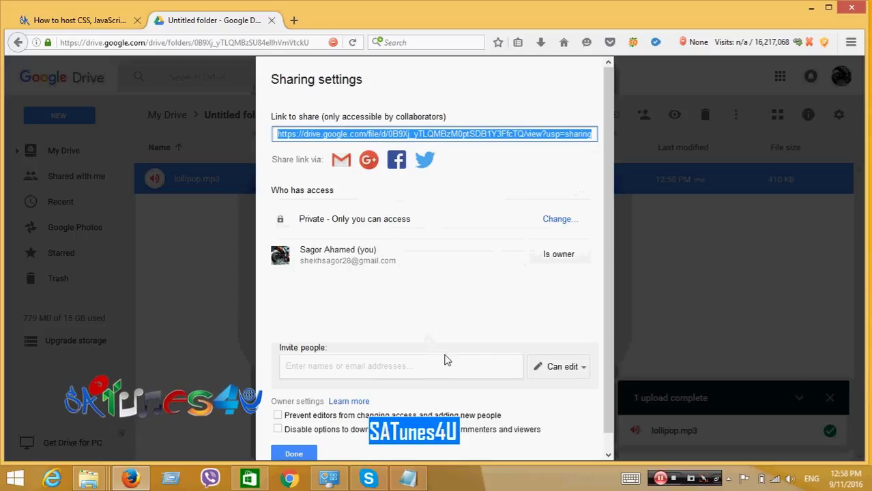
pyautogui.scroll(-1, 444, 360)
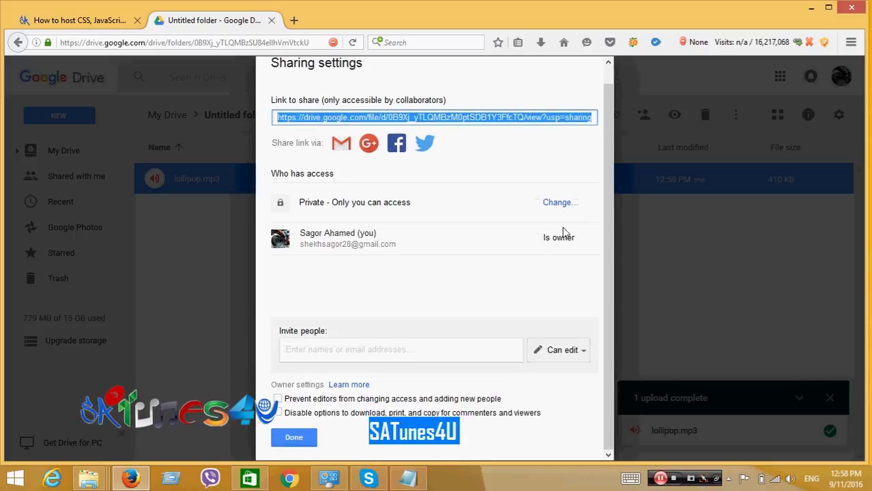
pyautogui.click(561, 203)
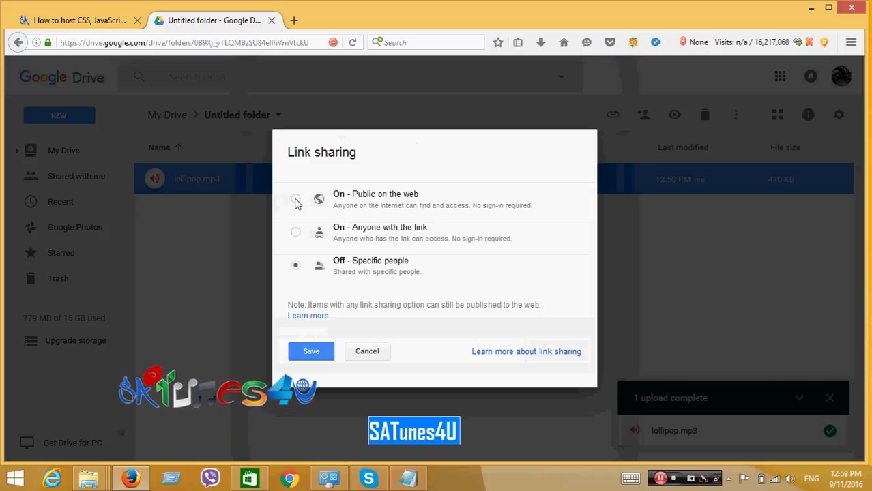
pyautogui.click(296, 200)
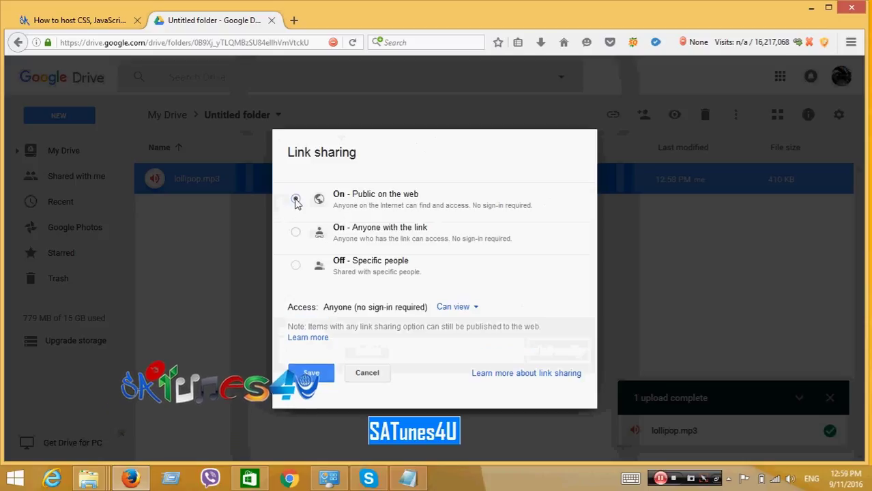
pyautogui.click(321, 377)
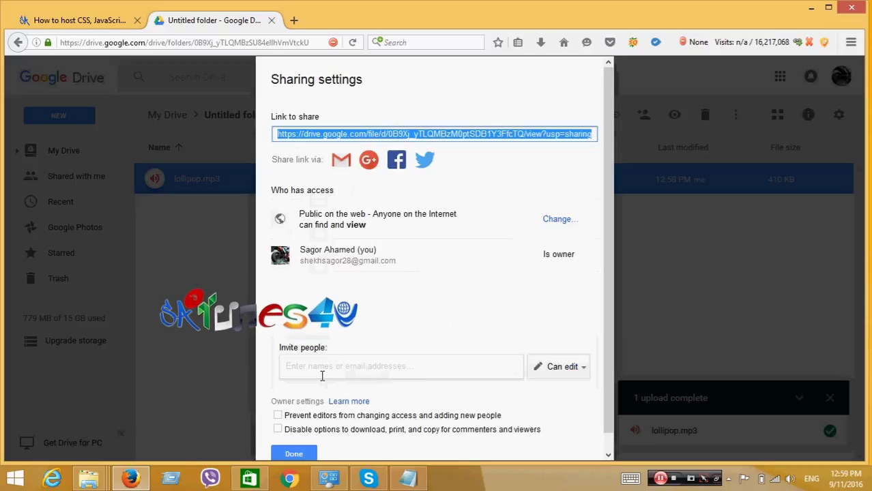
pyautogui.scroll(-1, 368, 366)
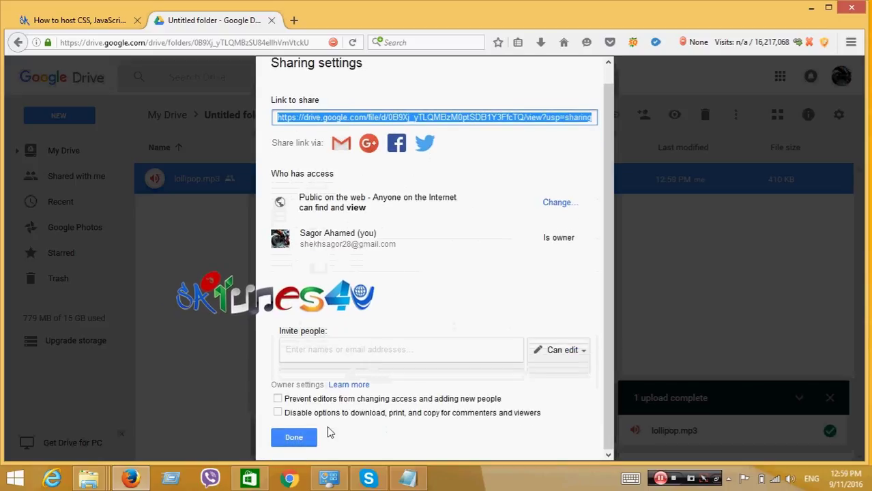
pyautogui.click(295, 438)
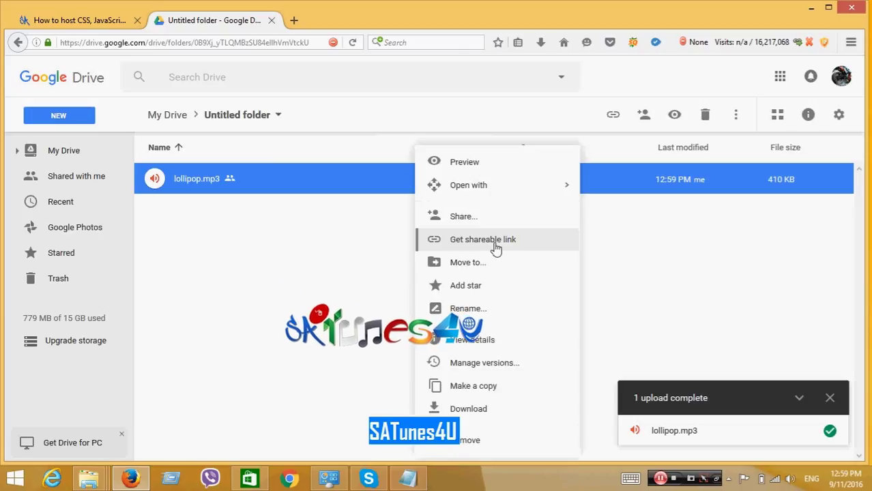
# Copy the sharing link of lollipop.mp3 and paste it into the open Notepad document.
pyautogui.click(492, 219)
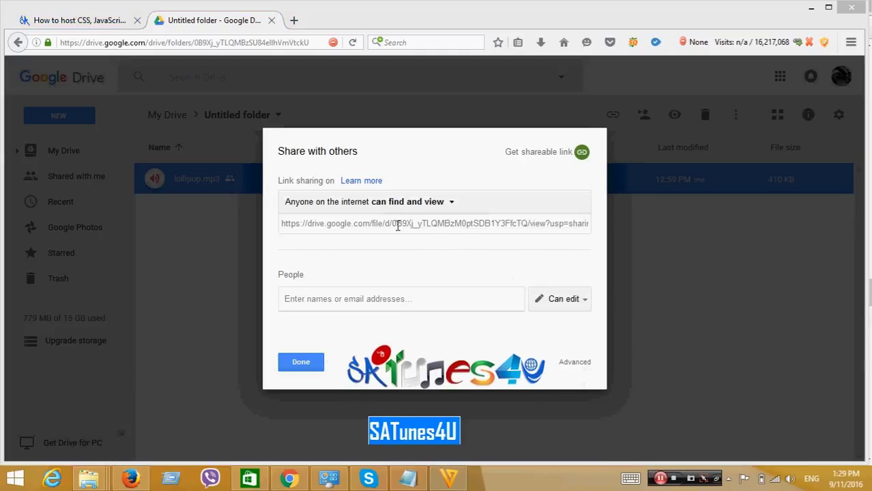
pyautogui.click(437, 231)
pyautogui.rightClick(442, 229)
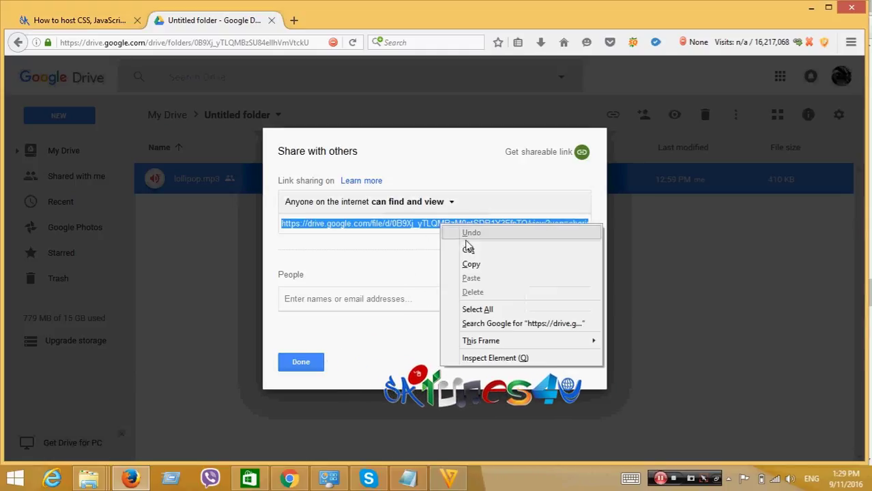
pyautogui.click(471, 264)
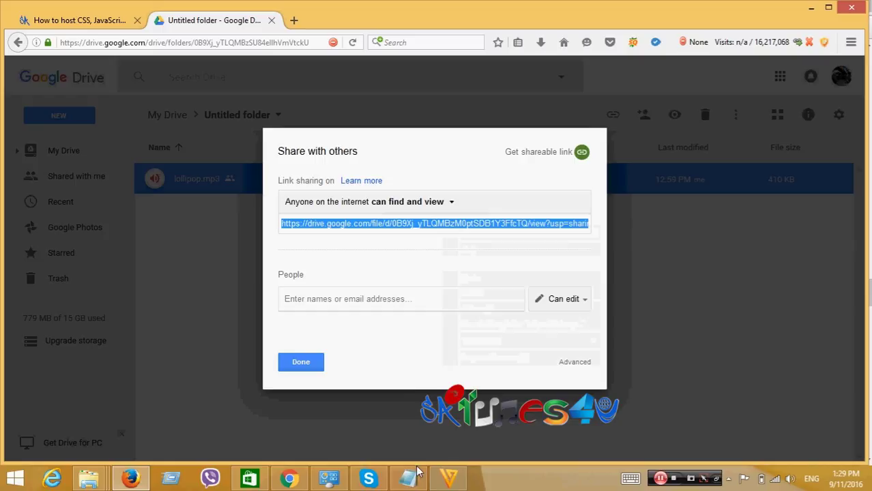
pyautogui.click(408, 478)
pyautogui.rightClick(592, 228)
pyautogui.click(622, 282)
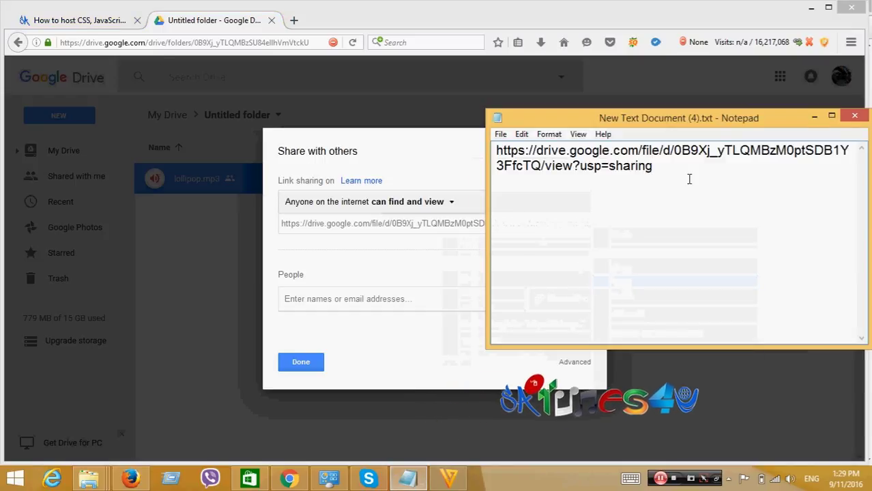
pyautogui.click(113, 25)
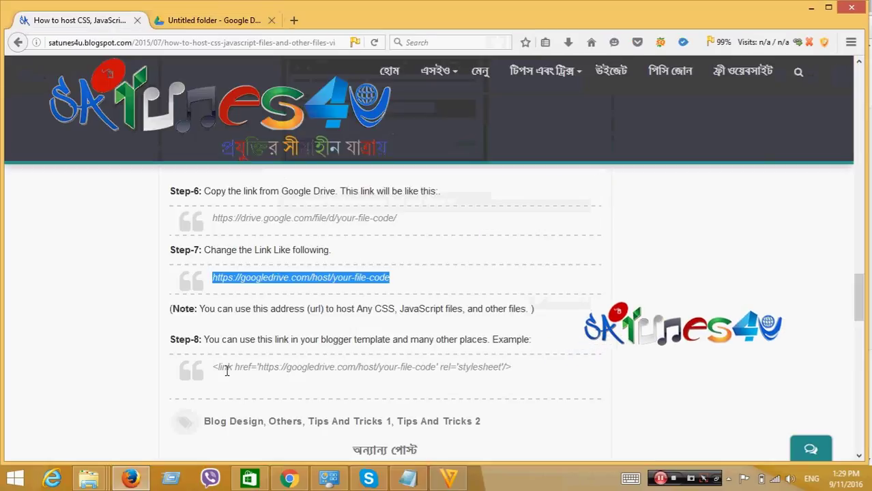
pyautogui.rightClick(227, 273)
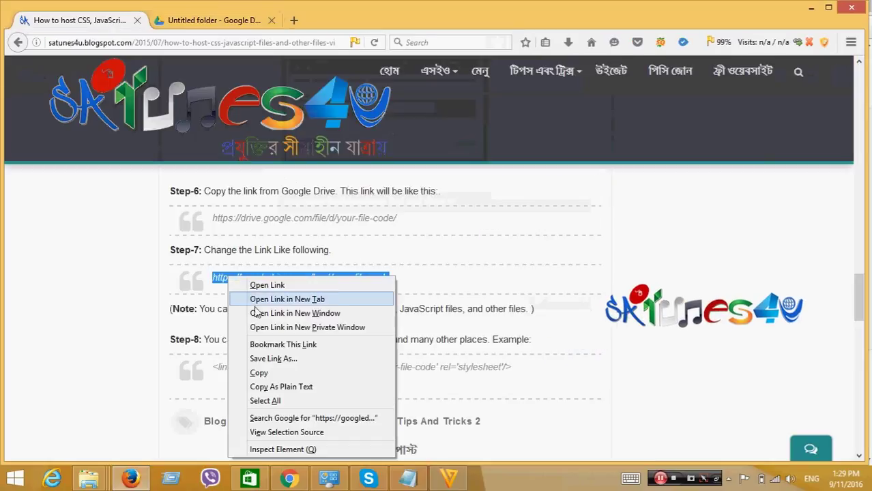
pyautogui.click(265, 386)
pyautogui.click(407, 478)
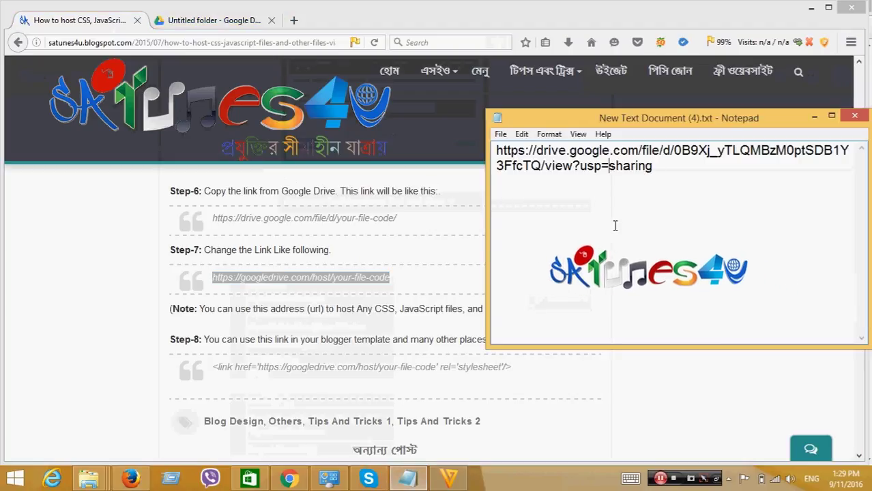
pyautogui.press('Return')
pyautogui.press('Return')
pyautogui.press('Return')
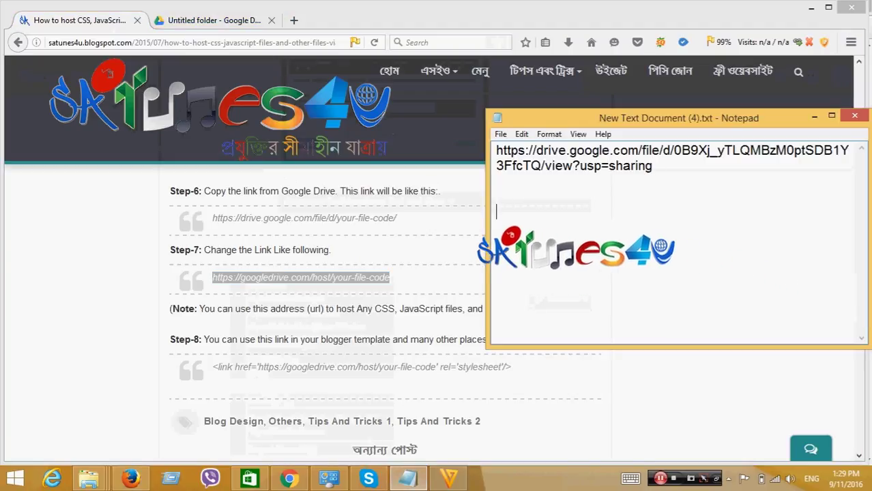
pyautogui.hotkey('ctrl', 'v')
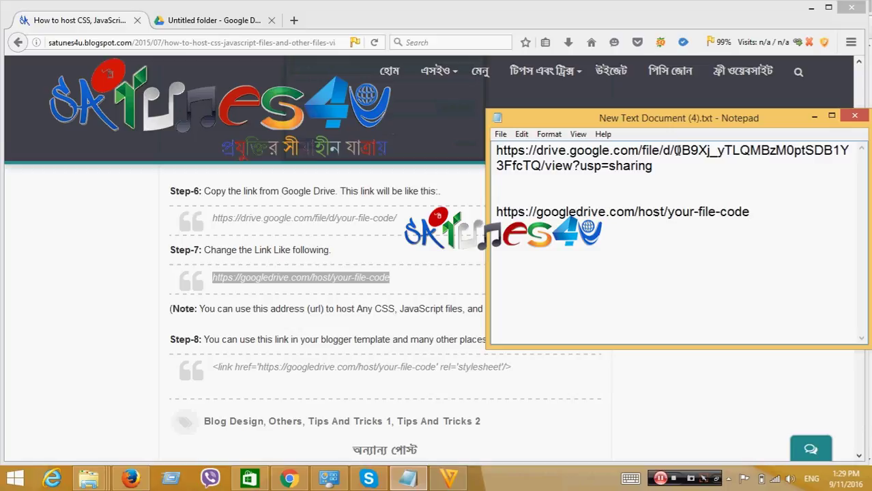
# Copy the file code from the sharing link and replace your-file-code in the googledrive.com/host address with it.
pyautogui.moveTo(674, 151); pyautogui.dragTo(543, 165)
pyautogui.rightClick(535, 166)
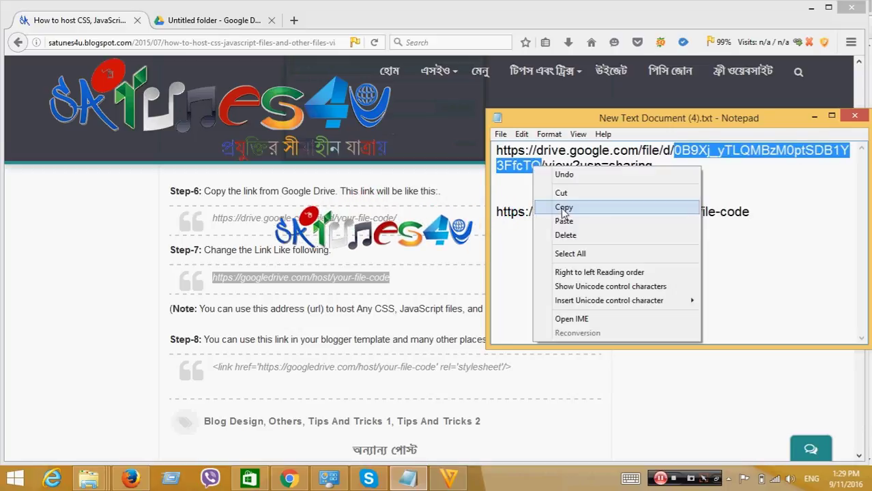
pyautogui.click(564, 208)
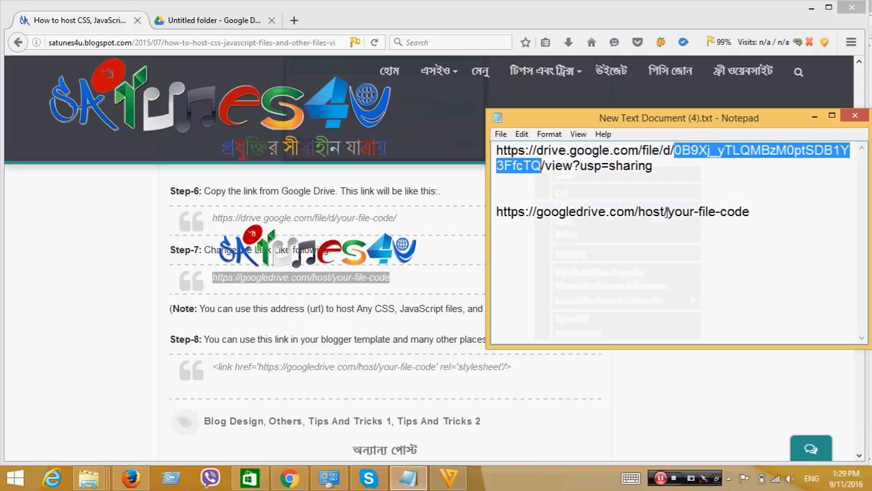
pyautogui.moveTo(669, 212); pyautogui.dragTo(771, 215)
pyautogui.rightClick(771, 214)
pyautogui.click(737, 270)
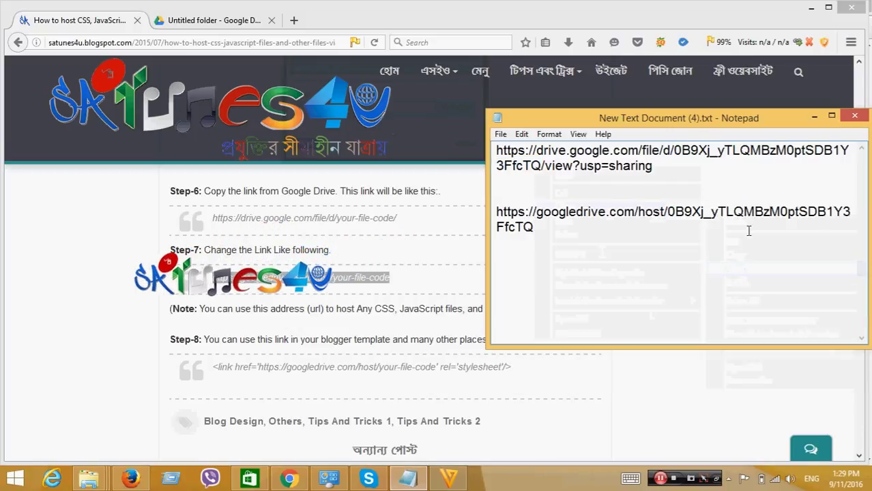